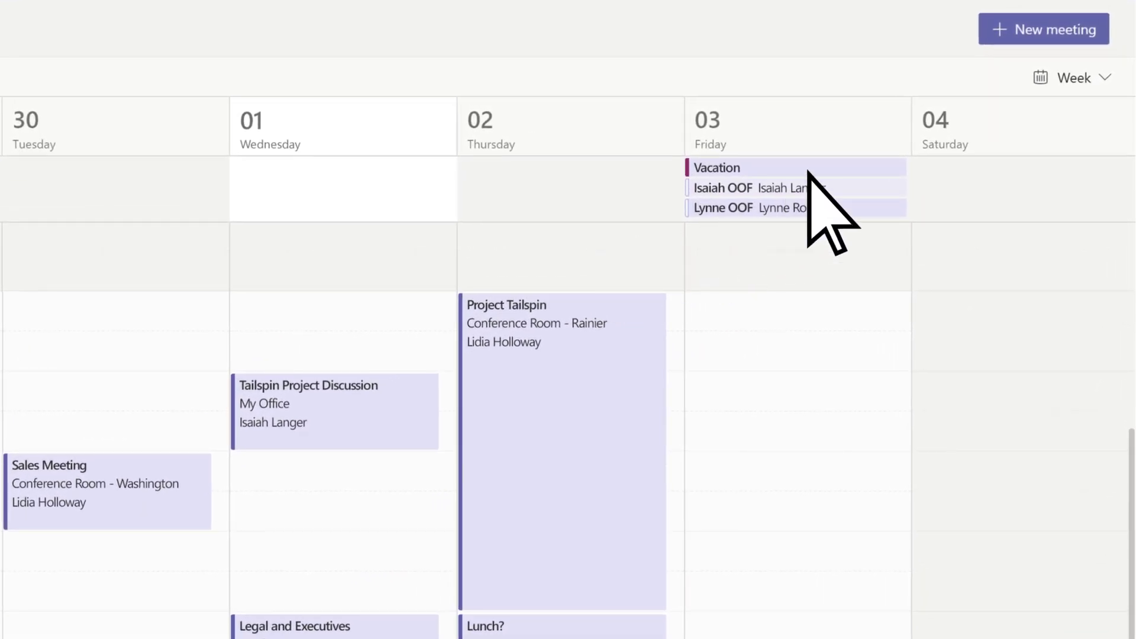
Start a new meeting and switch it to a new live event.
left_click(1000, 34)
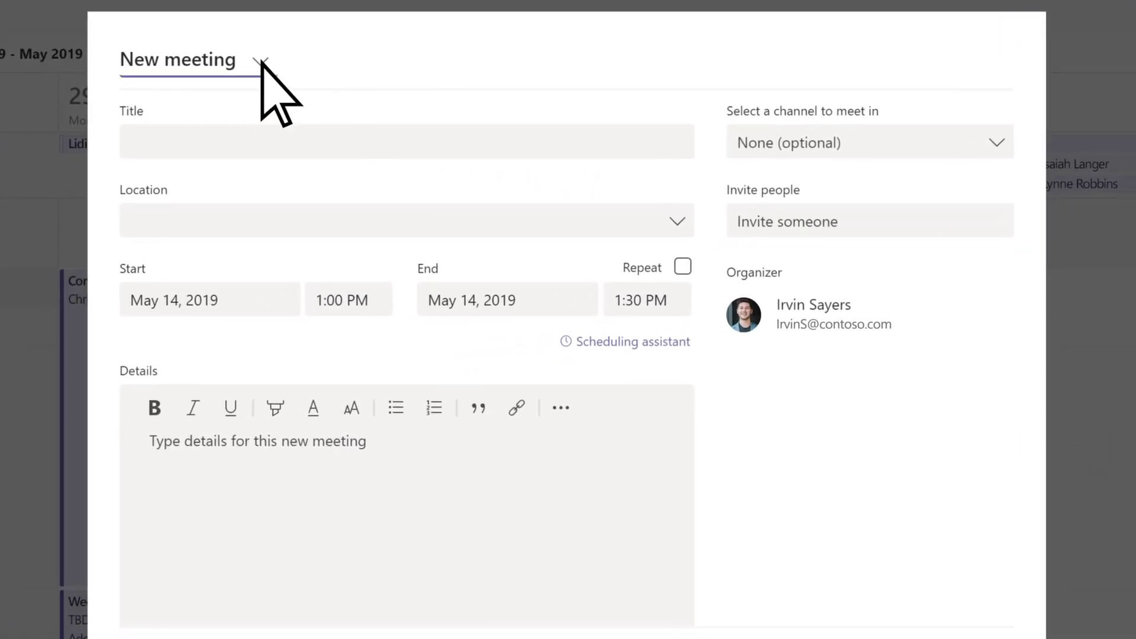
left_click(260, 64)
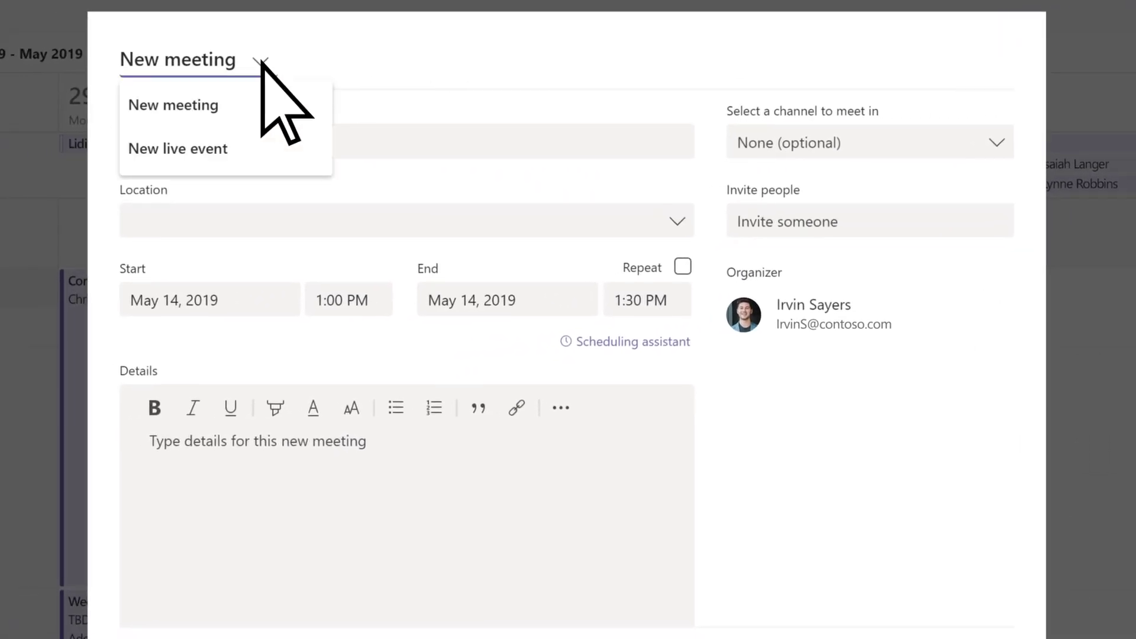
left_click(262, 150)
scroll(580, 336, "down", 1)
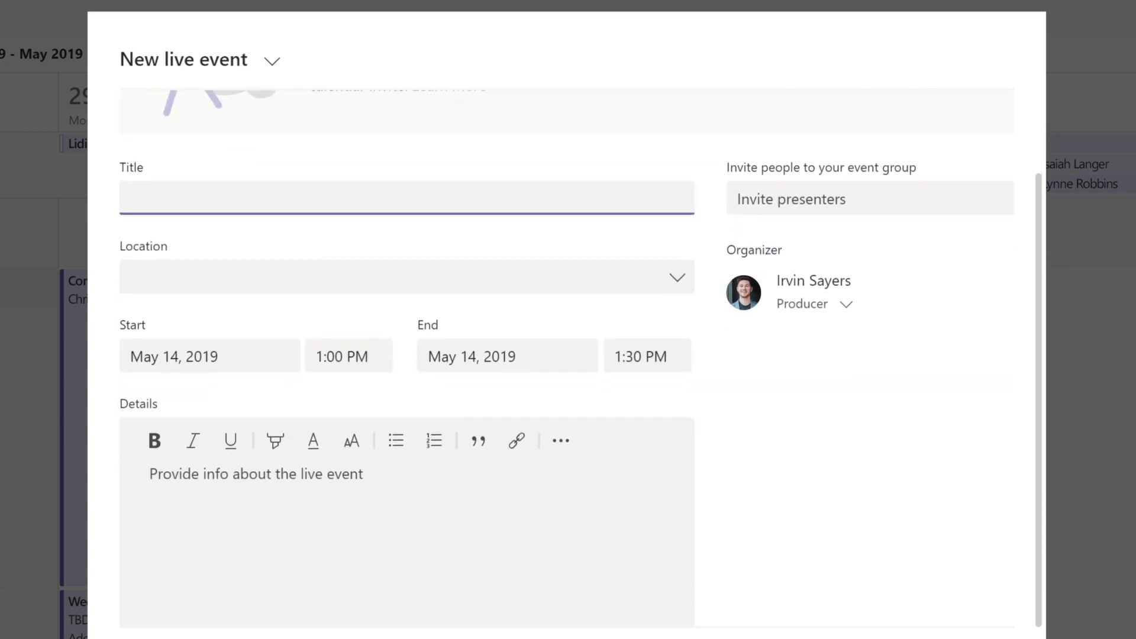
type("Customer Prelaunch Event: The Device Bar")
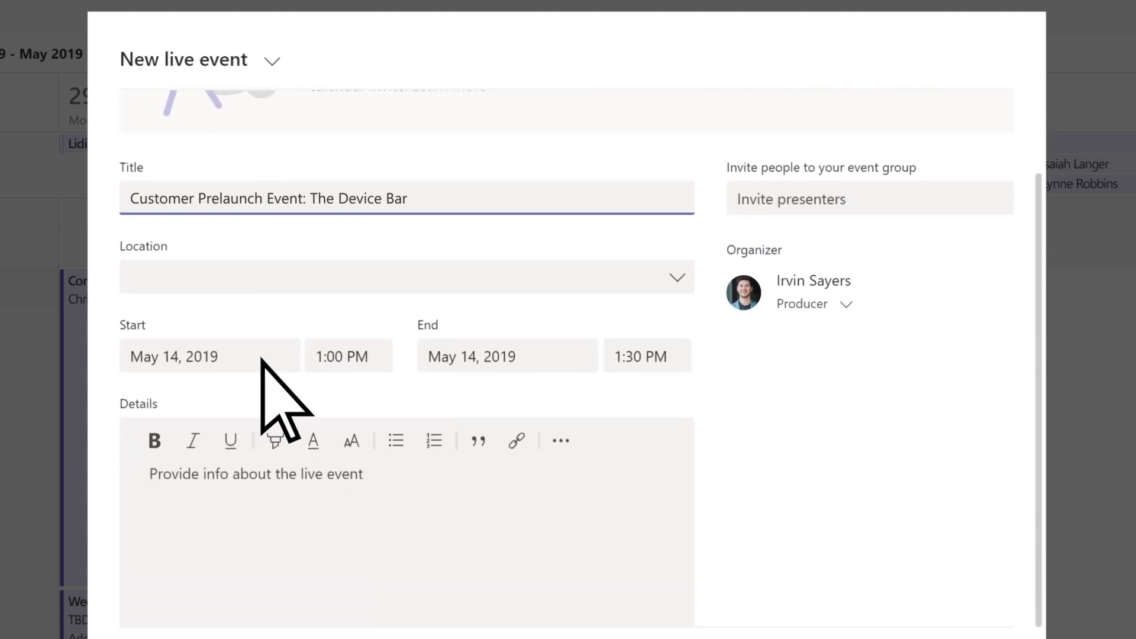
Set the event for May 15 at 10:30 AM and paste in the event description.
left_click(263, 362)
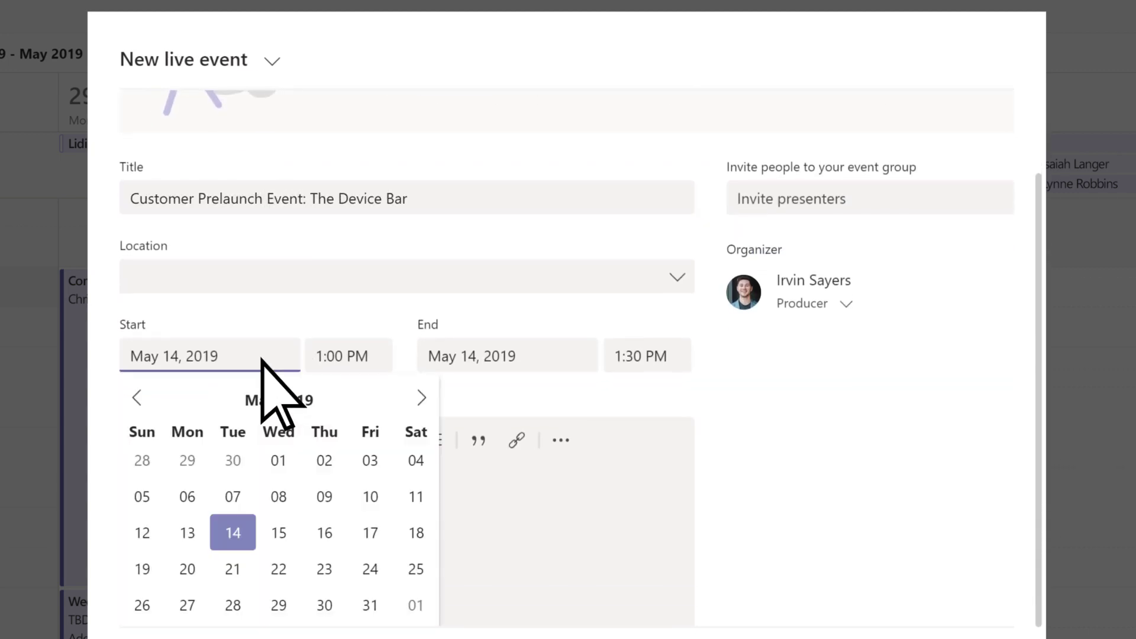
left_click(279, 535)
left_click(378, 356)
scroll(376, 357, "up", 1)
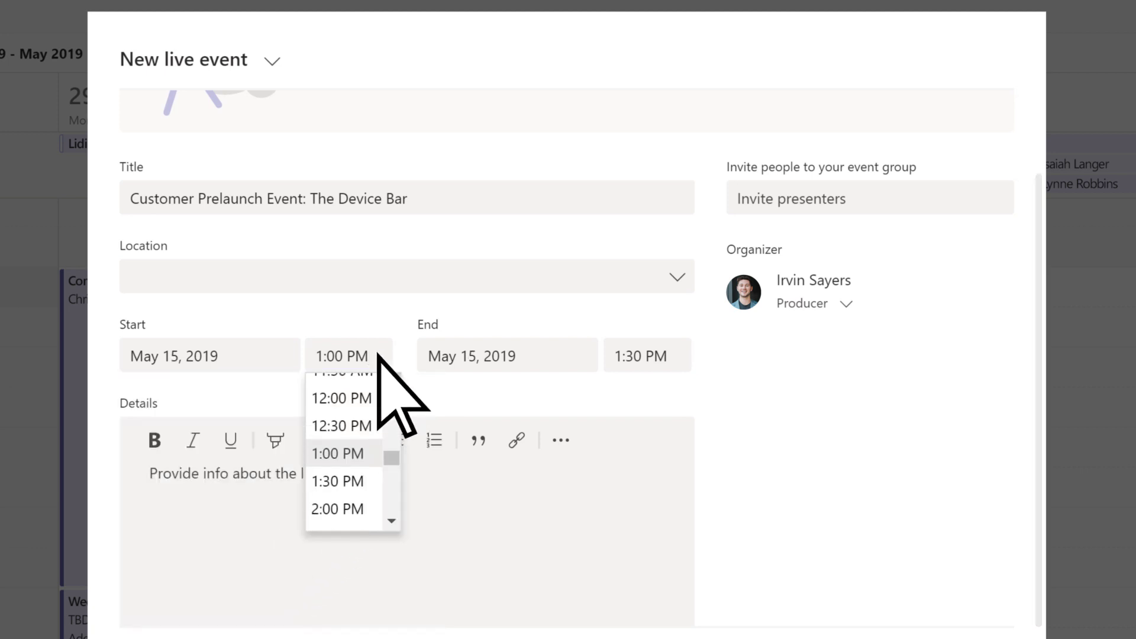
scroll(376, 391, "up", 2)
left_click(377, 405)
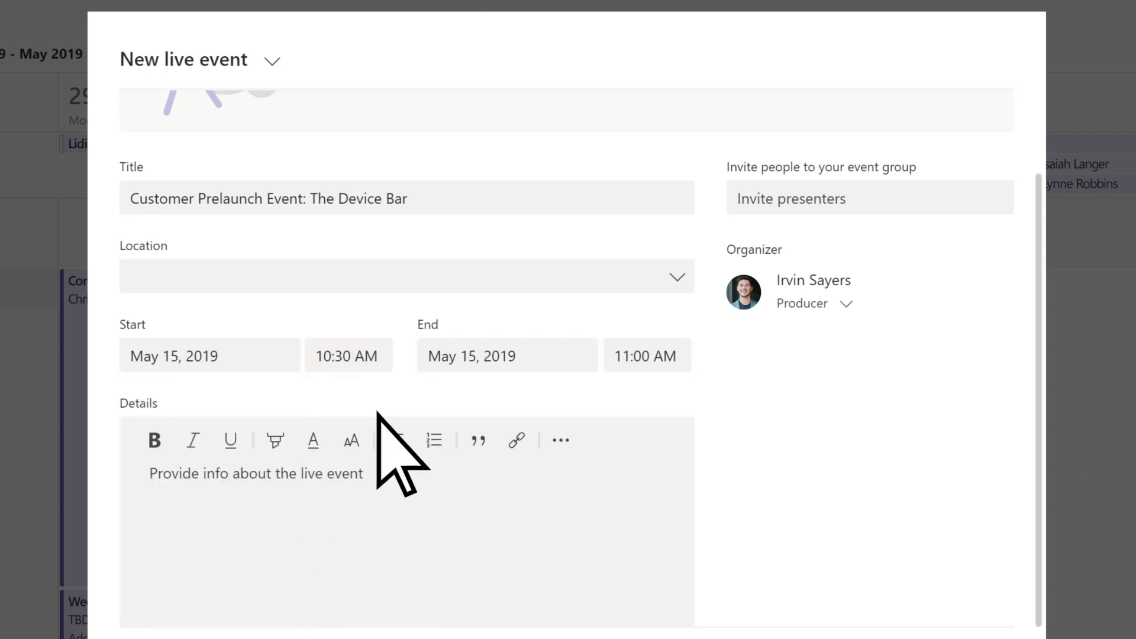
left_click(375, 480)
key("ctrl+v")
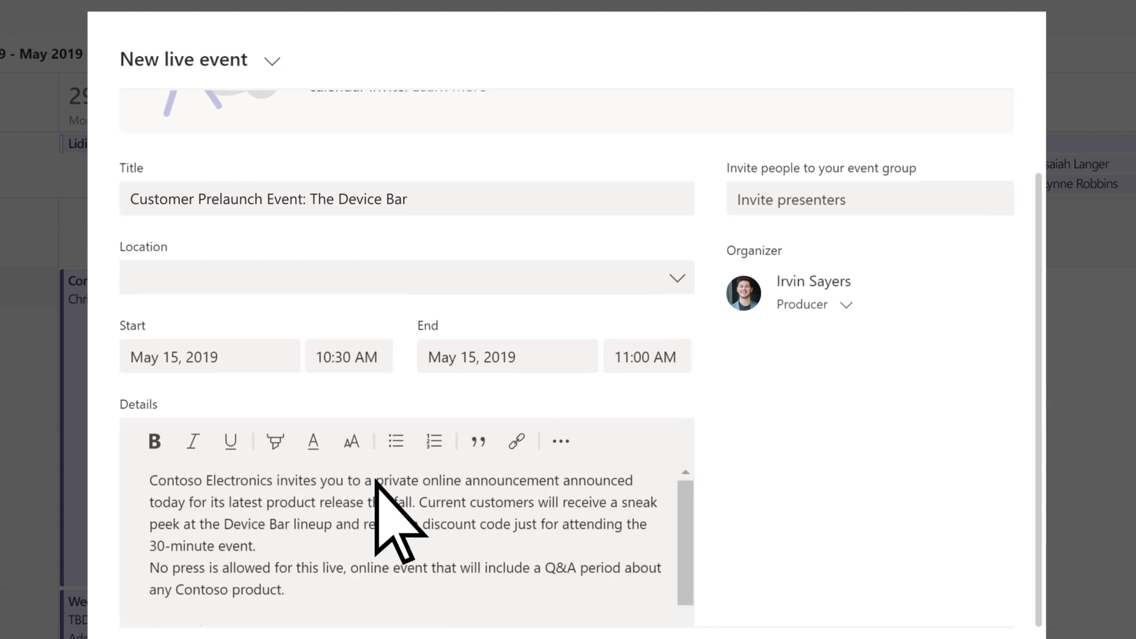
scroll(374, 479, "up", 2)
scroll(375, 479, "up", 3)
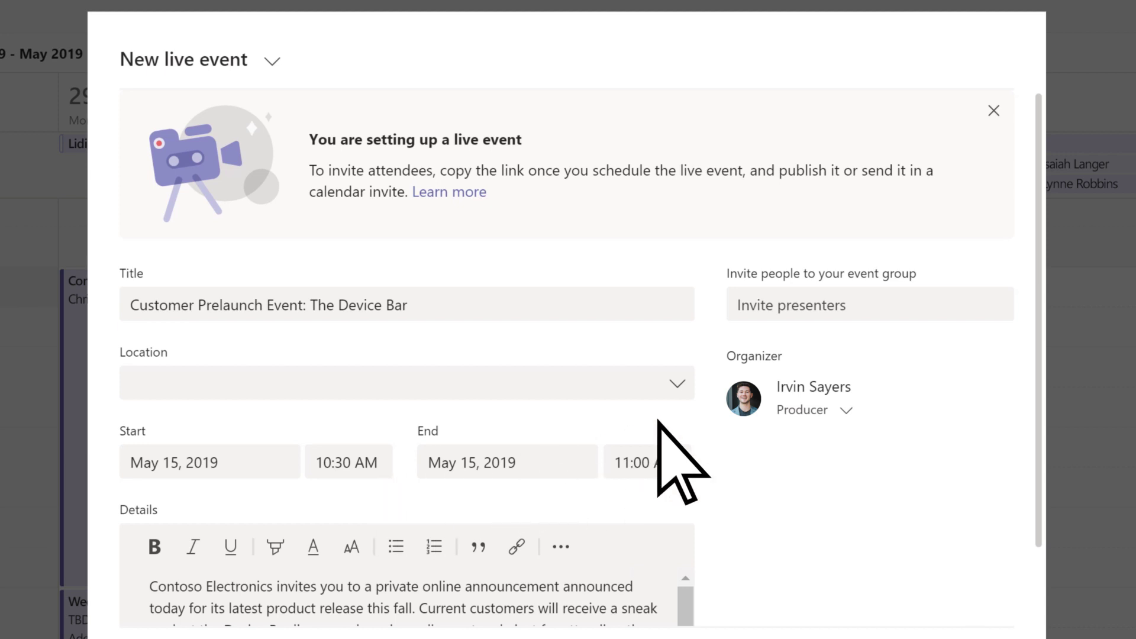
Add Megan Bowen to the event group as Producer and Miriam Graham as Presenter.
left_click(893, 306)
type("meg")
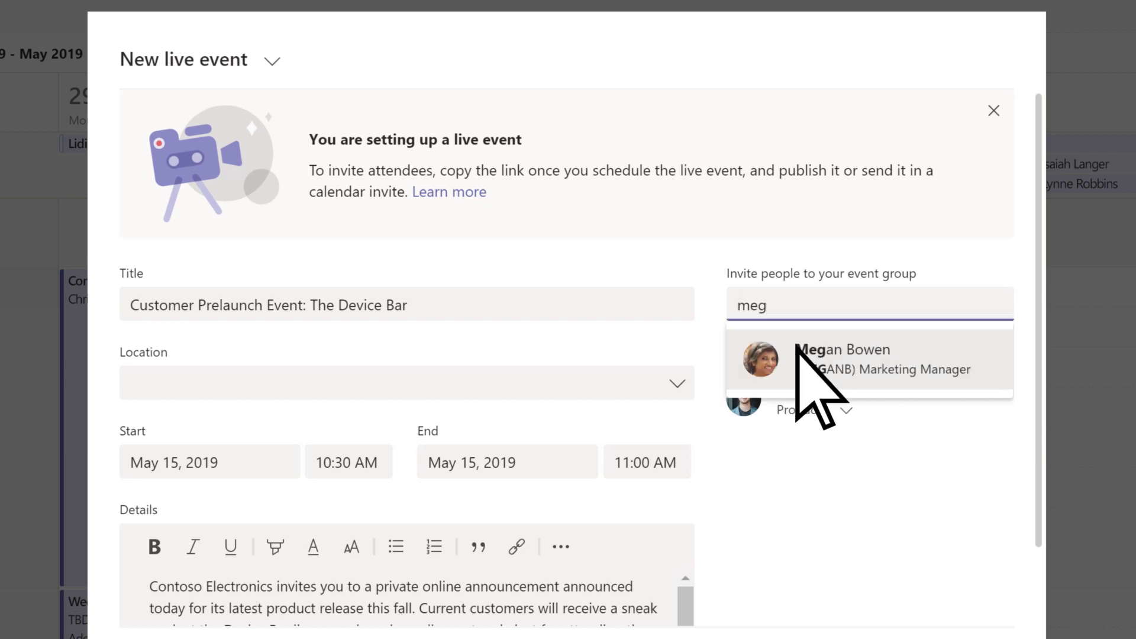
left_click(762, 369)
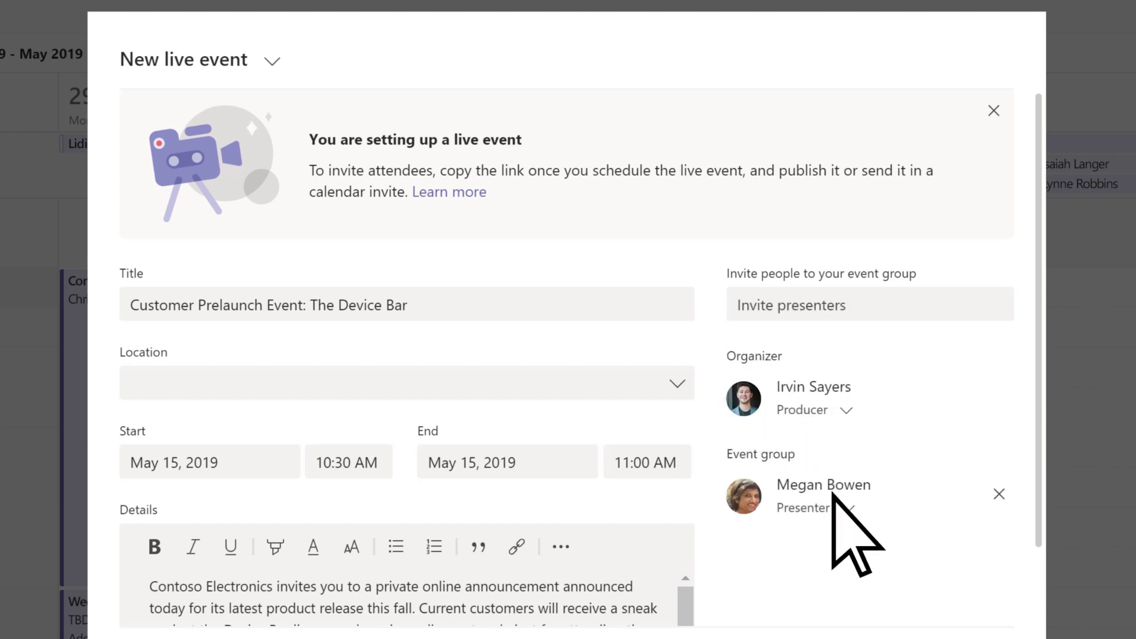
left_click(848, 508)
left_click(860, 545)
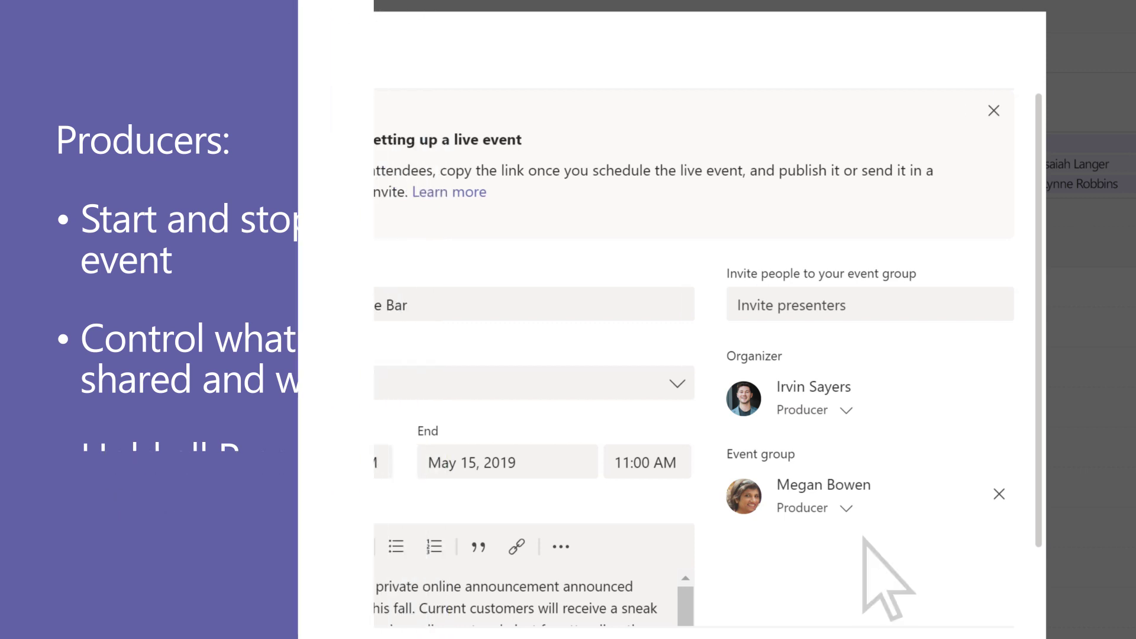
left_click(860, 304)
type("mir")
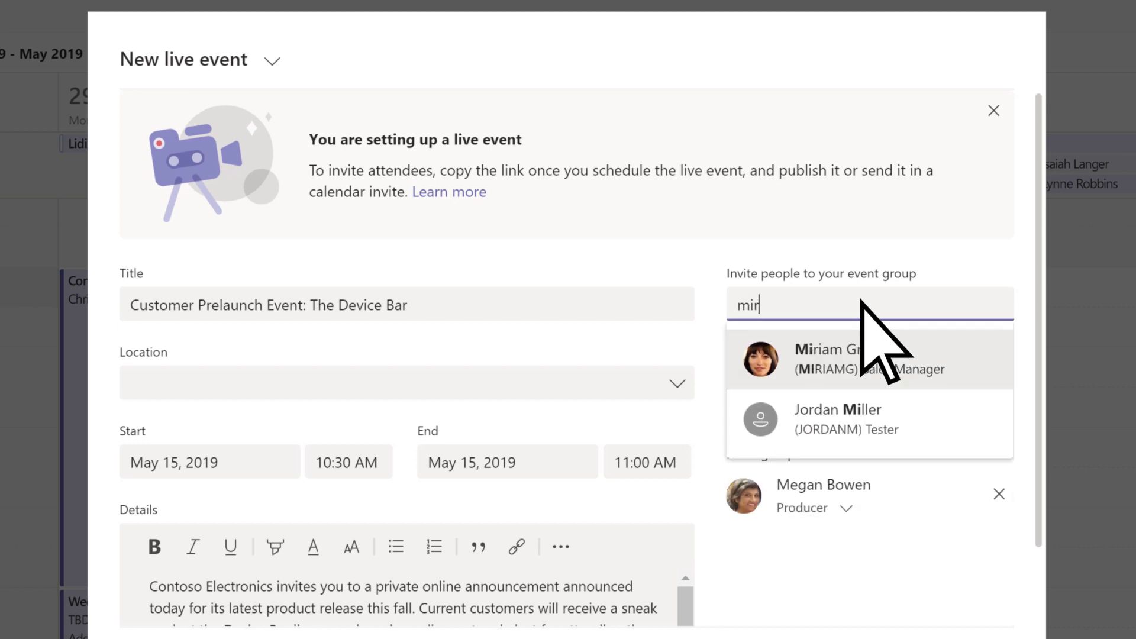
left_click(760, 355)
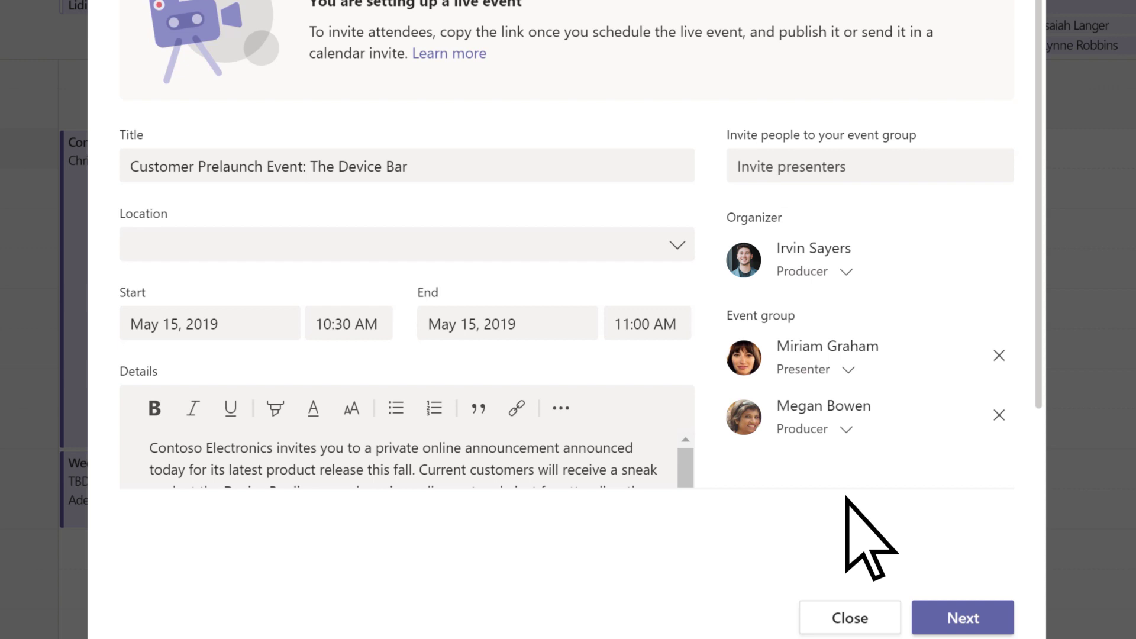
On the next page, make the live event Public and turn on Q&A.
left_click(932, 550)
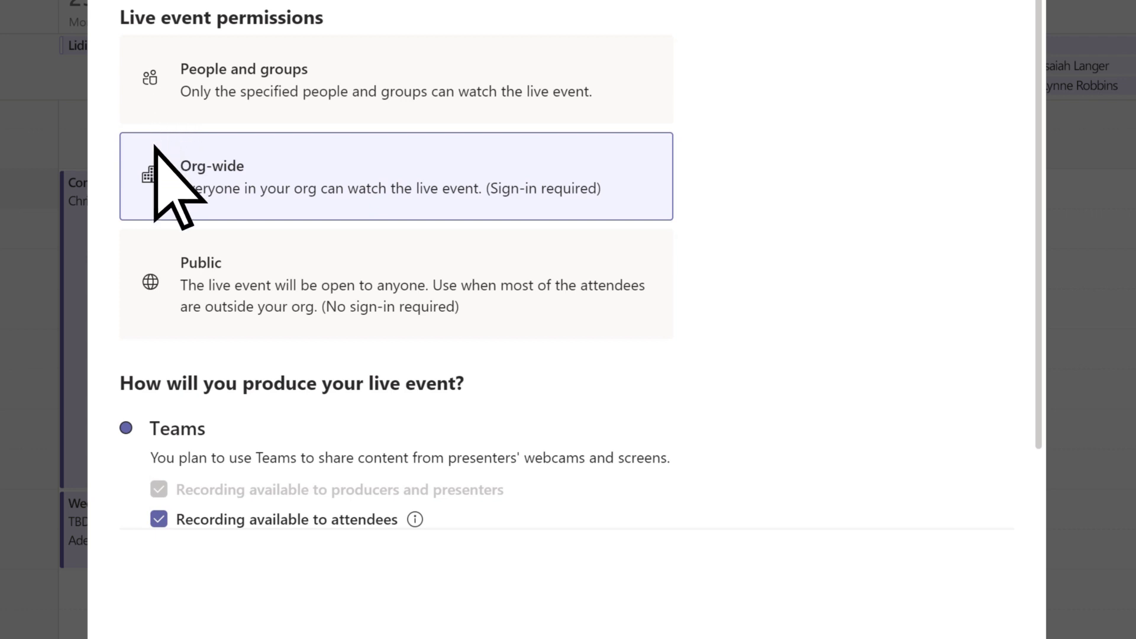
left_click(151, 284)
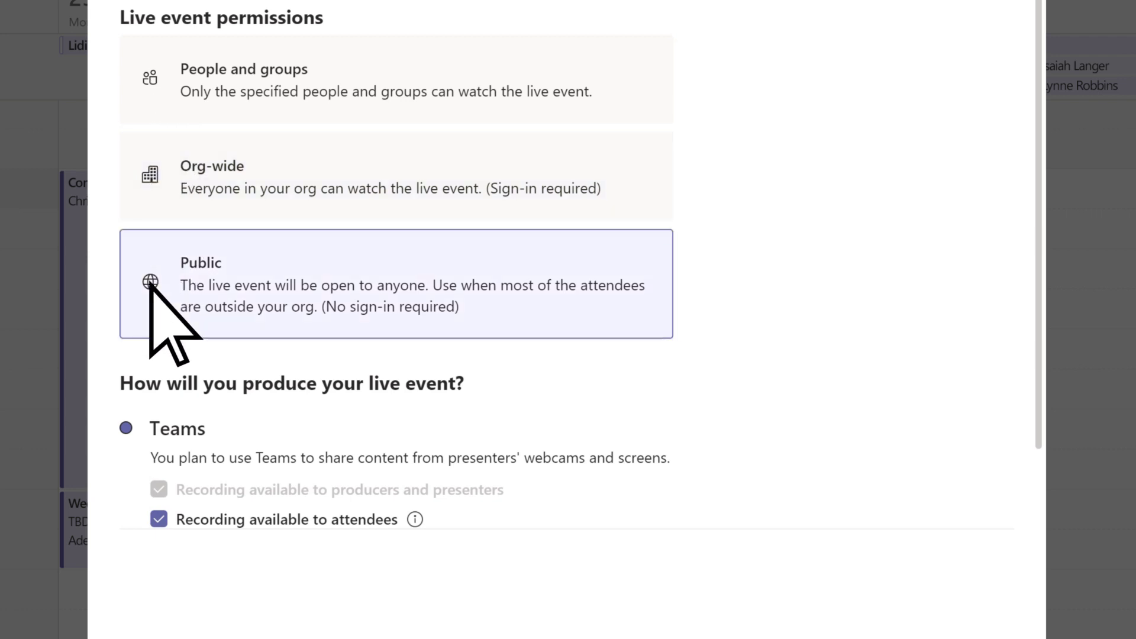
scroll(178, 317, "down", 3)
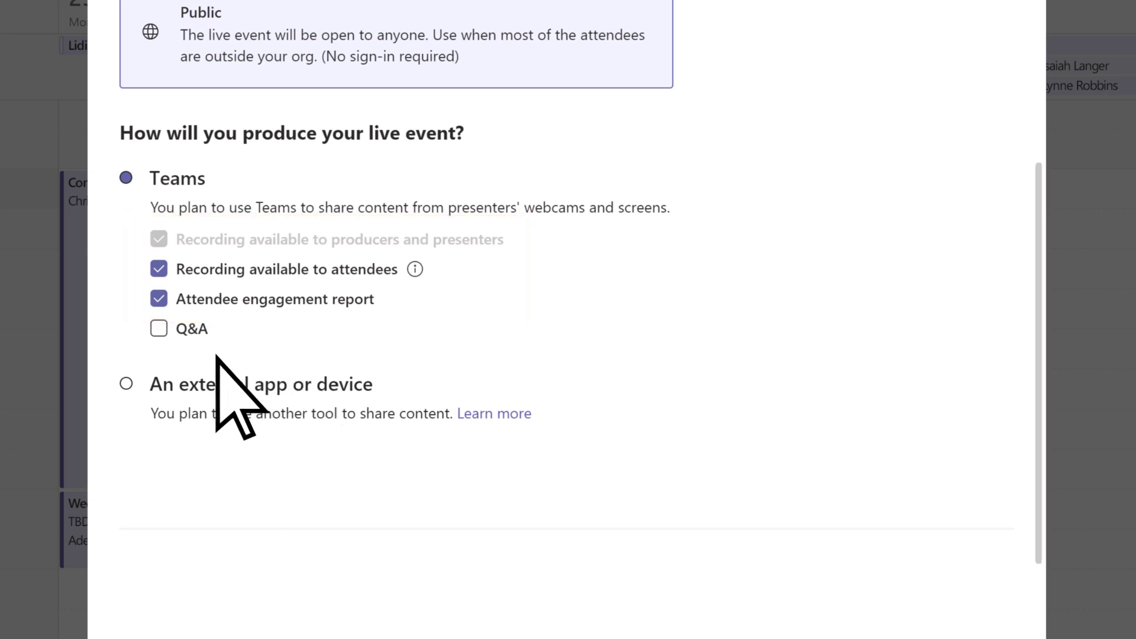
left_click(159, 328)
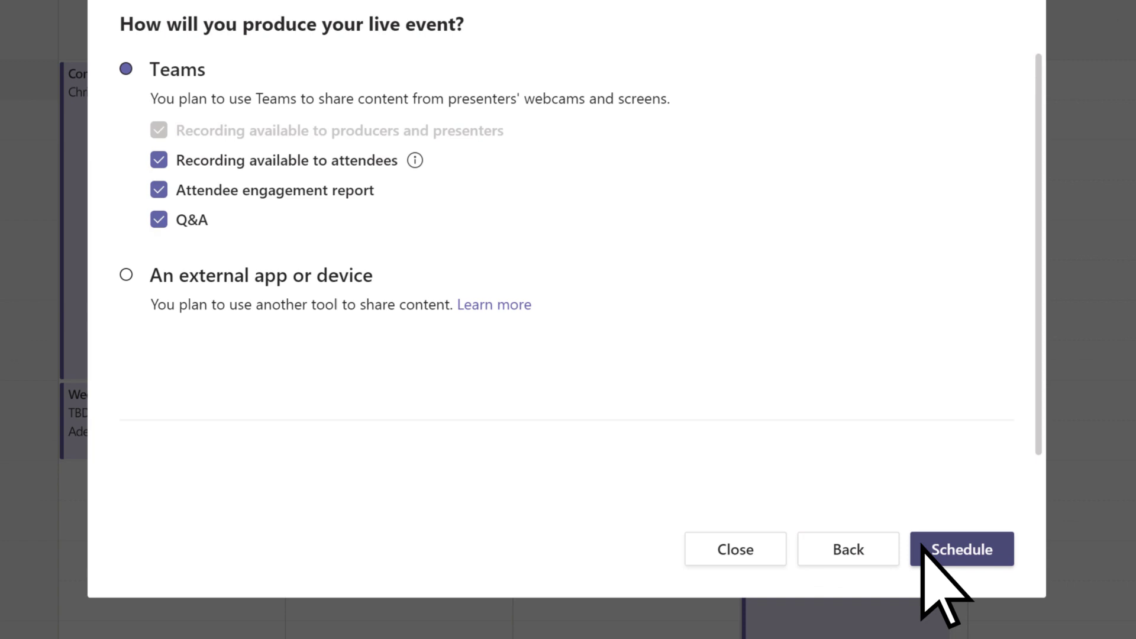
Schedule the Customer Prelaunch Event live event and open its details page.
left_click(924, 548)
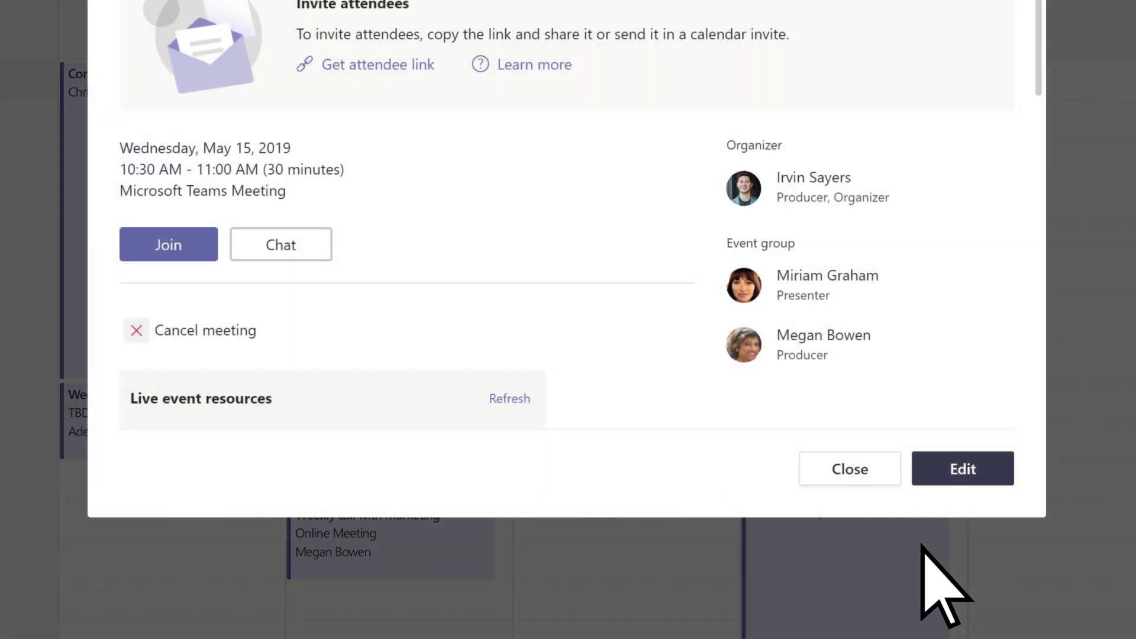